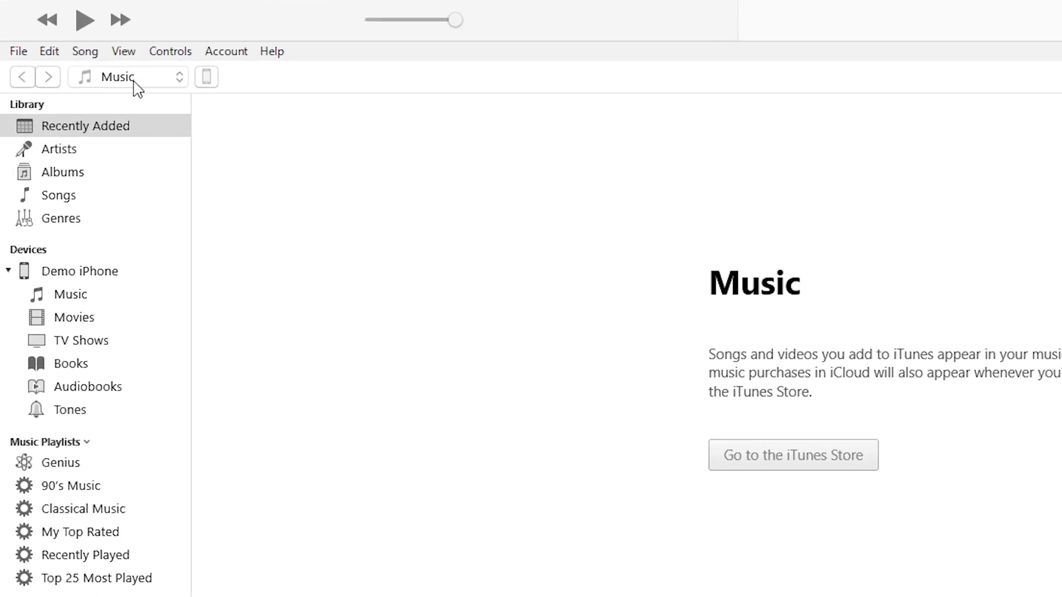
- Open the connected iPhone's File Sharing settings and list the documents stored in its Word app
left_click(183, 78)
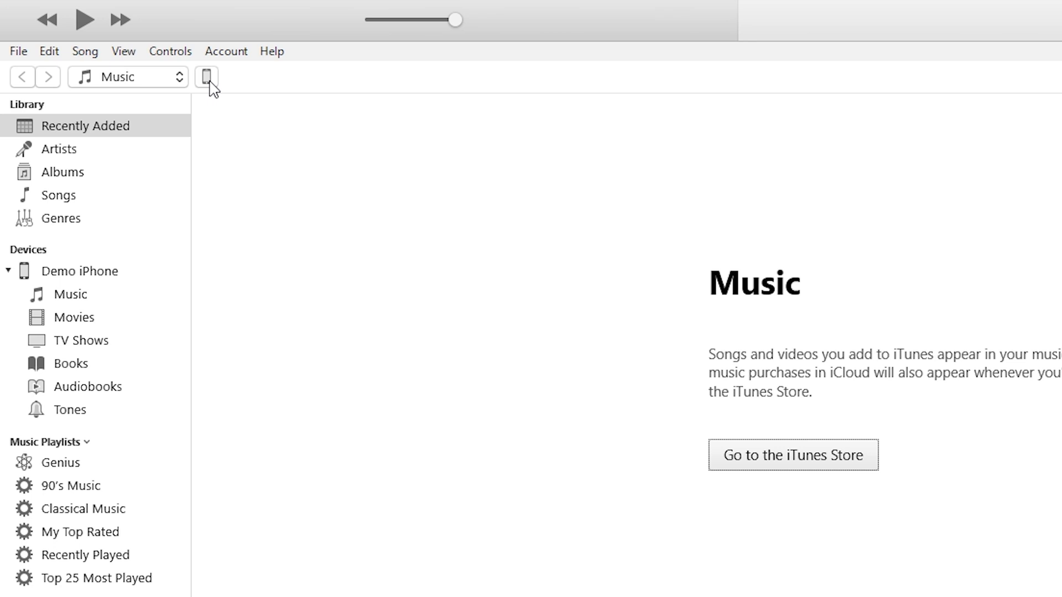
left_click(207, 77)
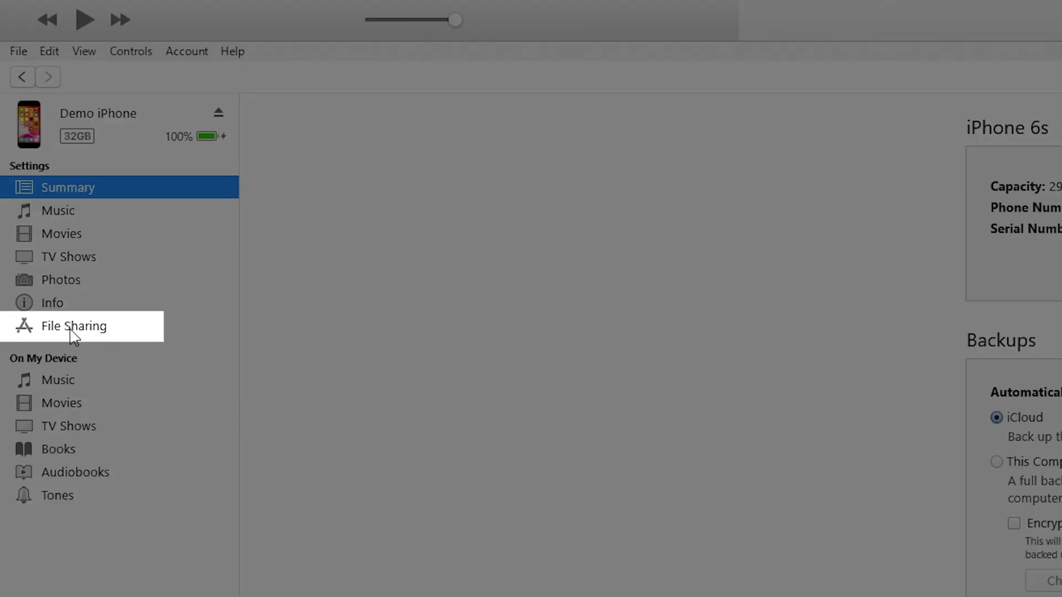
left_click(70, 330)
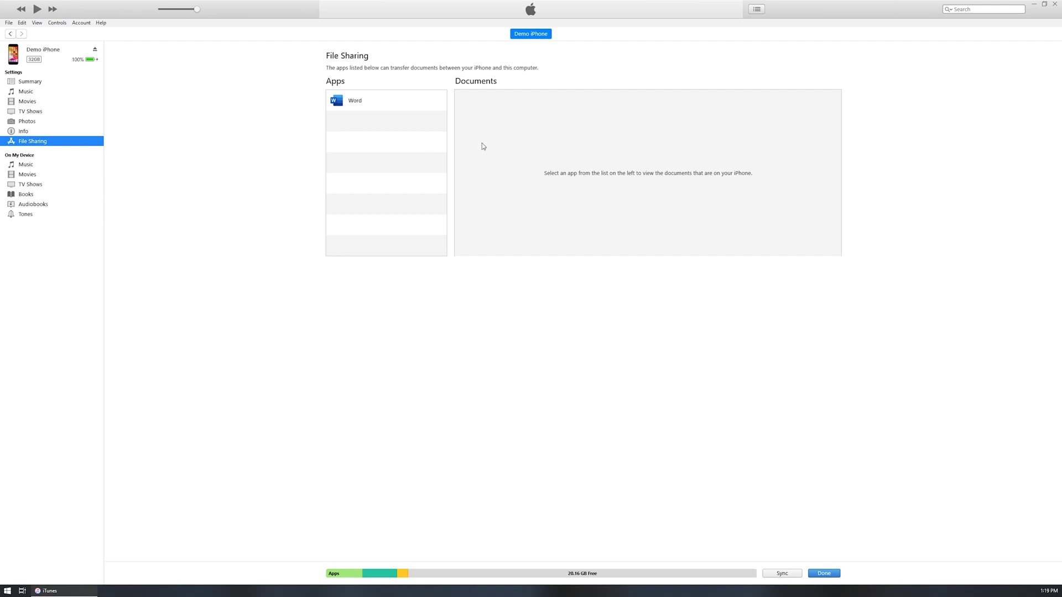
left_click(357, 101)
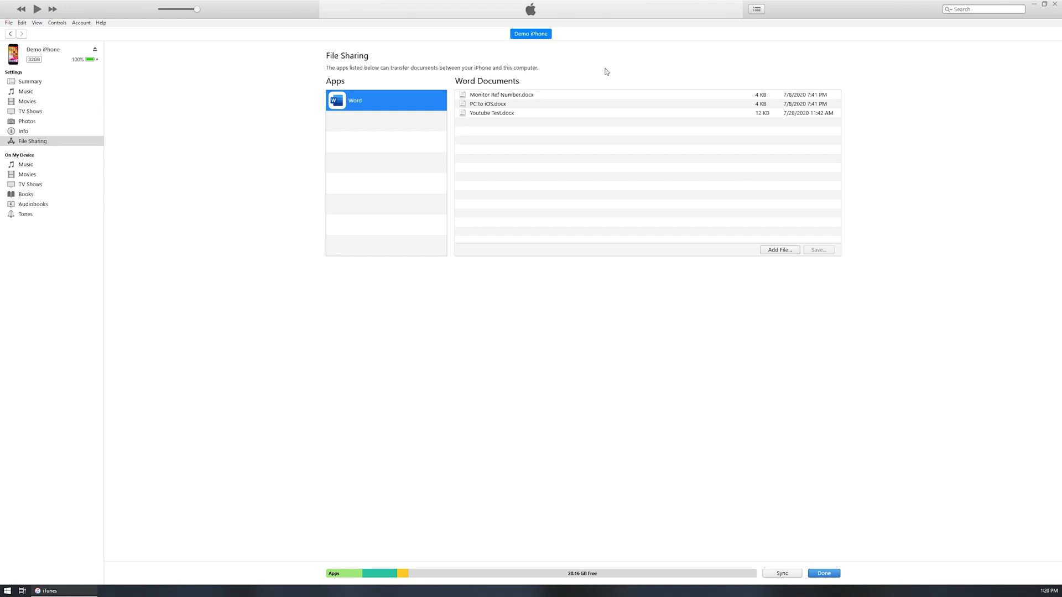
- Save Youtube Test.docx from the iPhone's Word documents to the PC's Desktop folder
left_click(494, 95)
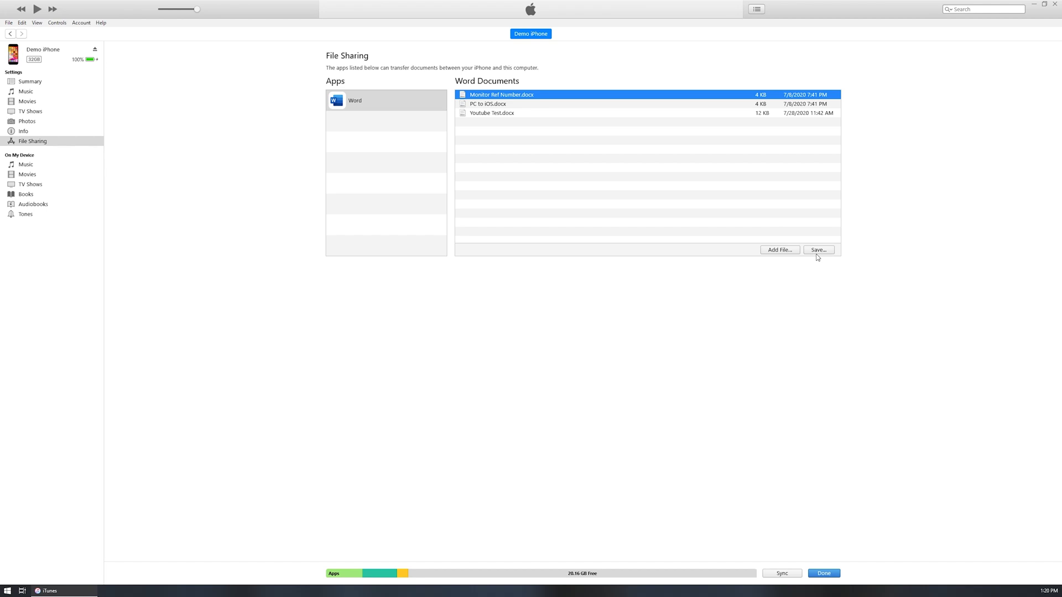
left_click(503, 114)
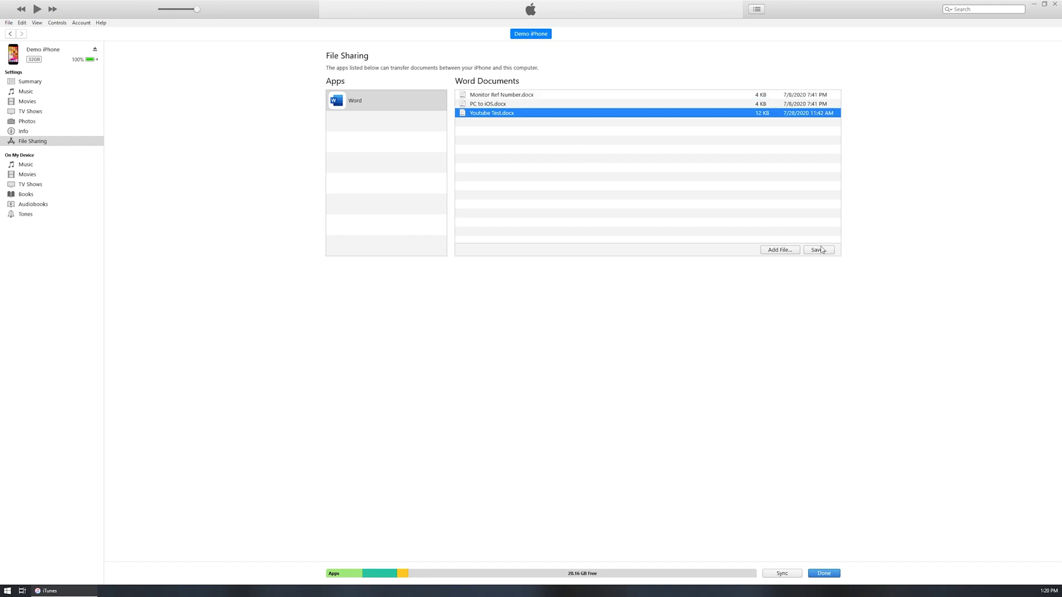
left_click(822, 252)
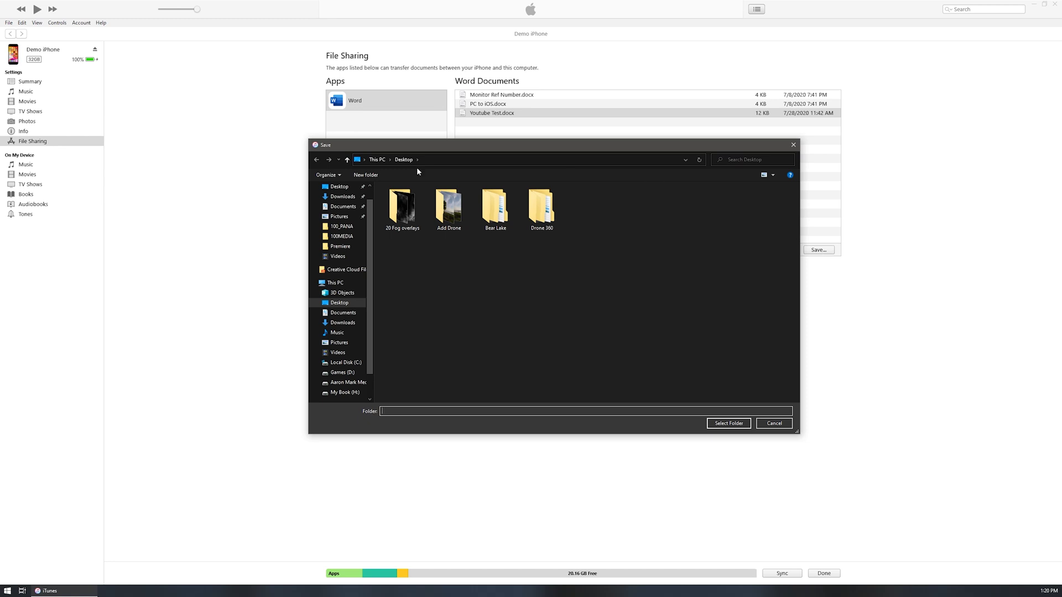
left_click(332, 190)
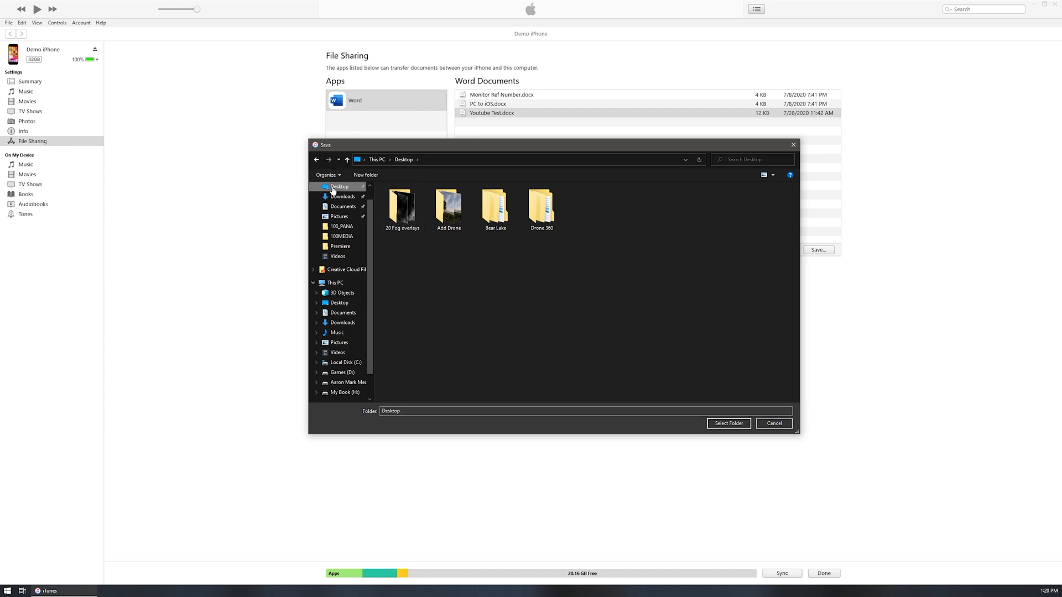
left_click(722, 424)
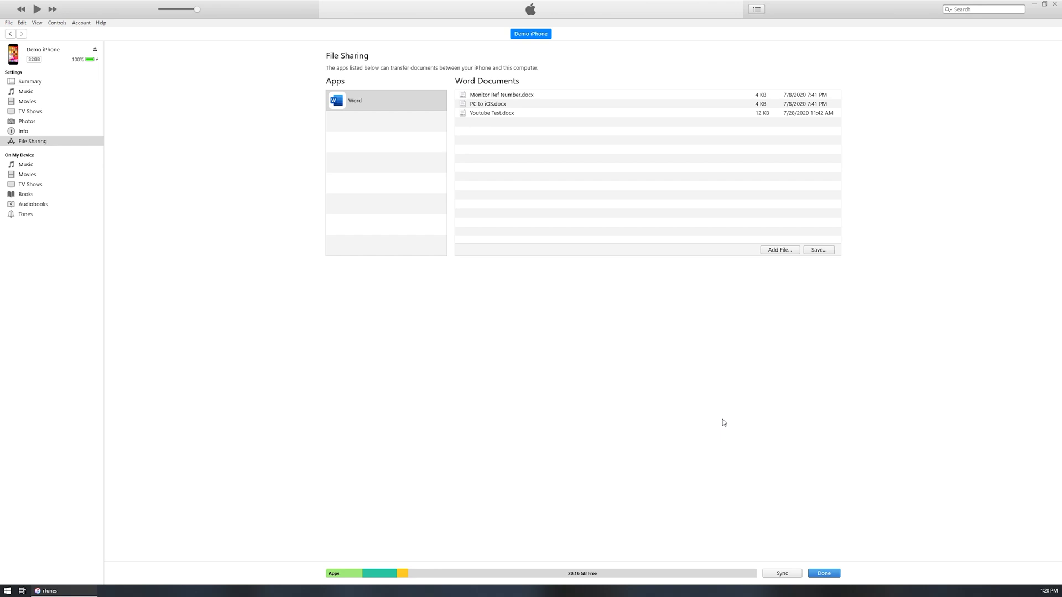
- Switch to the Desktop folder in File Explorer, locate Youtube Test.docx, and return to iTunes
key("alt")
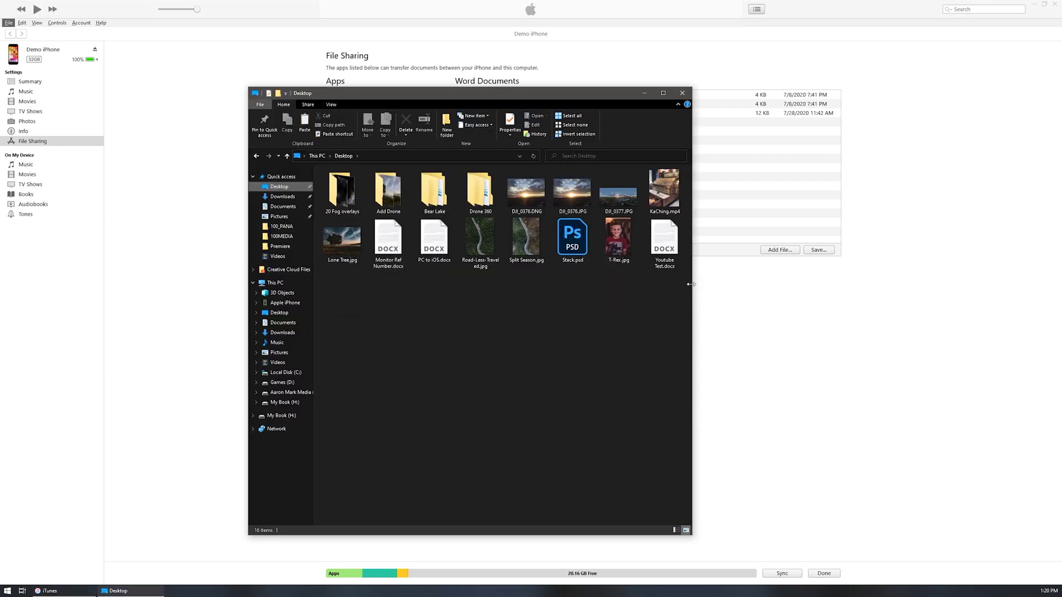
left_click(666, 243)
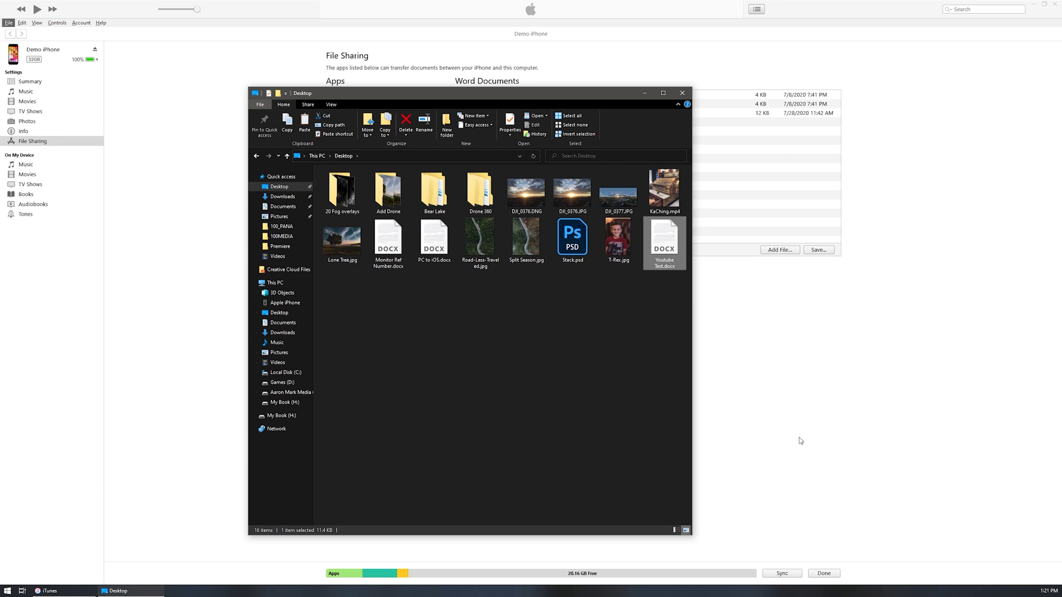
left_click(857, 392)
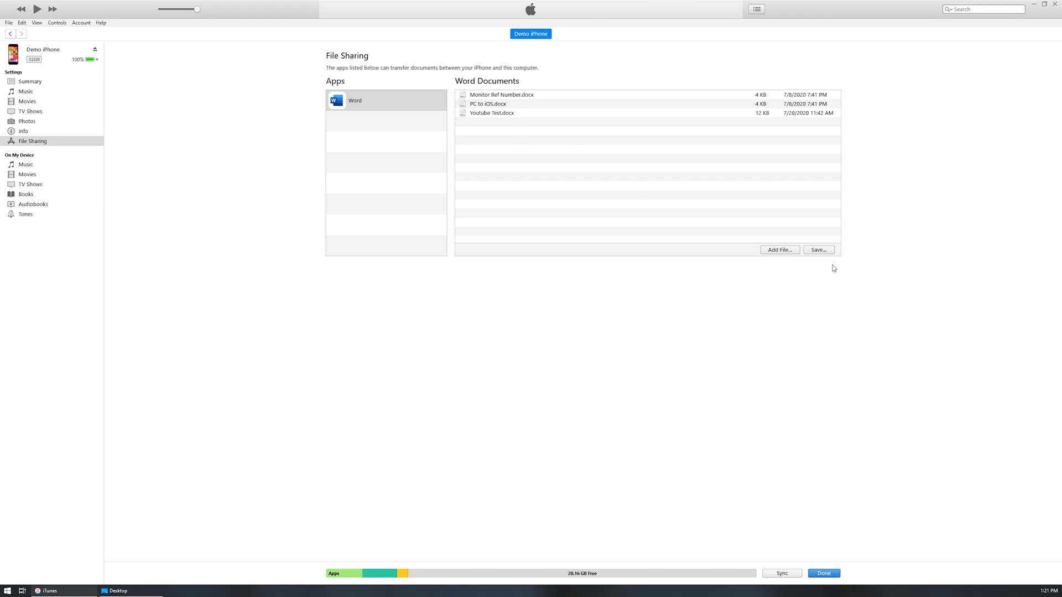
- Start adding a file to the iPhone's Word documents and duplicate Youtube Test.docx in the Desktop folder
left_click(780, 250)
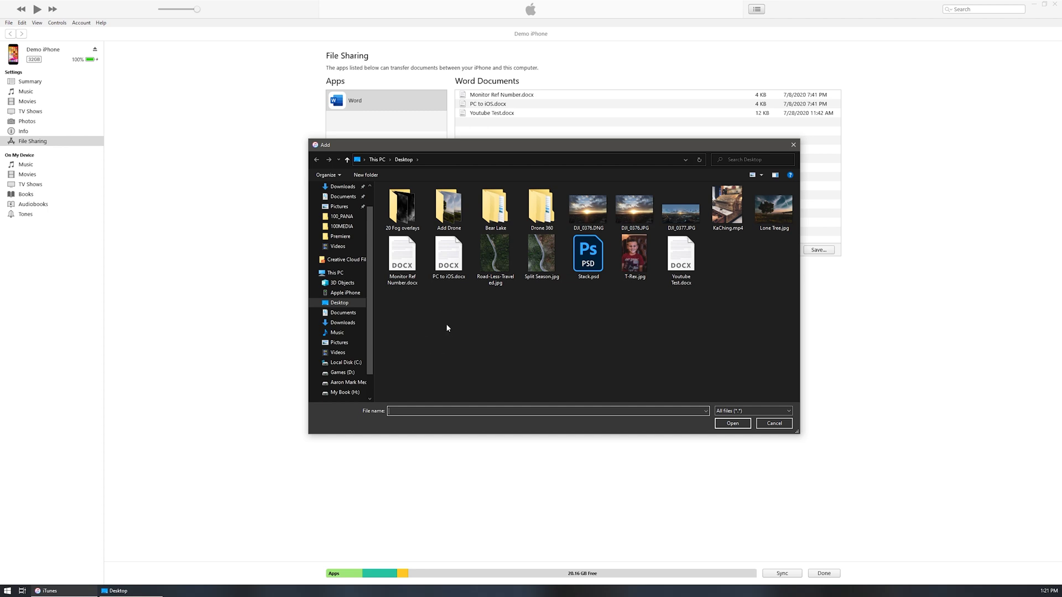
left_click(680, 256)
right_click(675, 262)
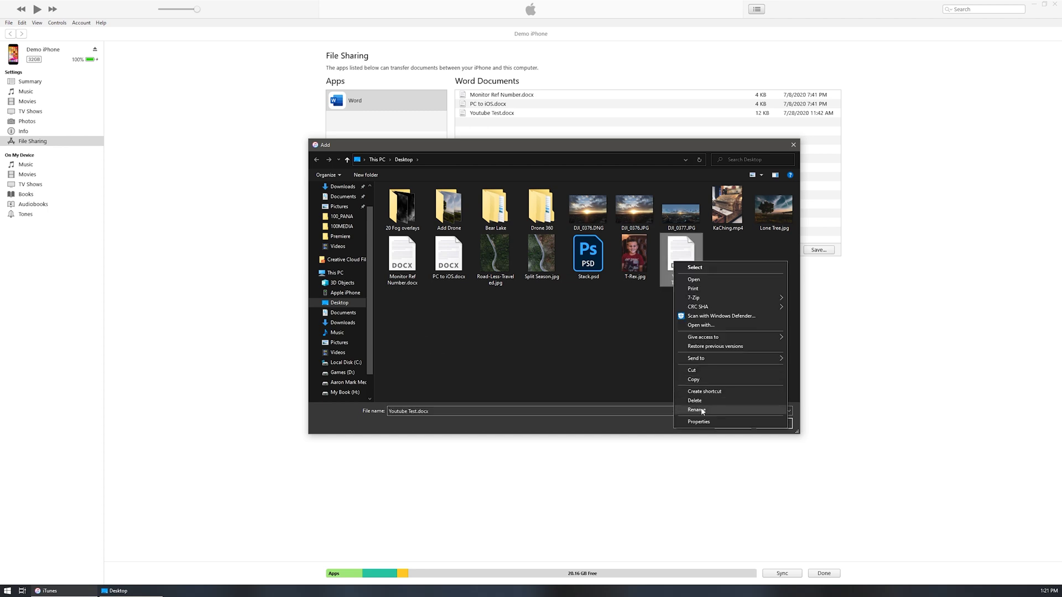
left_click(672, 347)
left_click(718, 312)
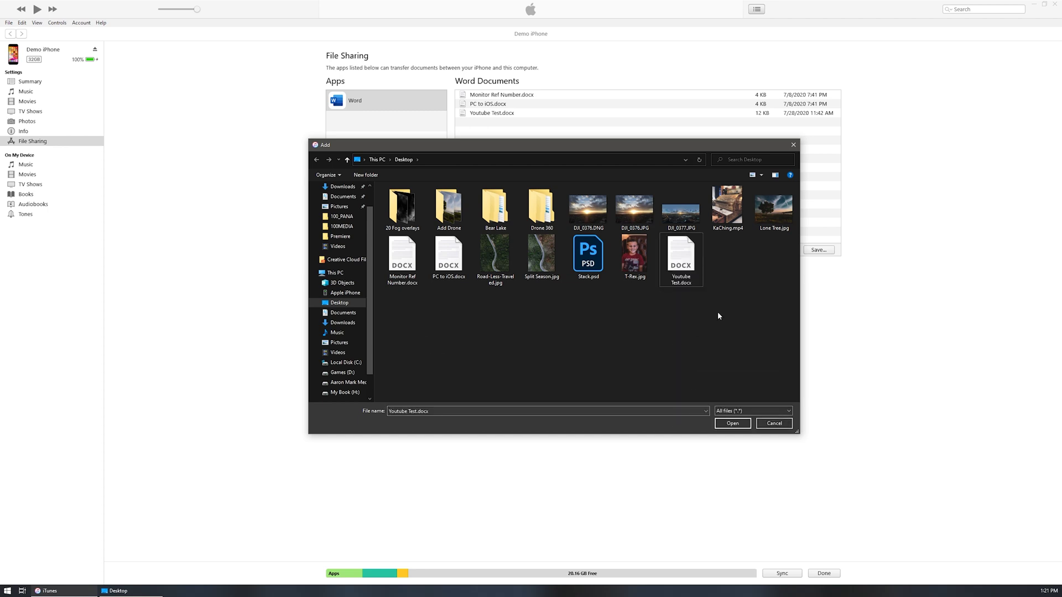
key("ctrl+v")
- Rename the duplicated document as Xfer PC to iPhone.docx and add it to the iPhone's Word documents
right_click(725, 284)
left_click(751, 433)
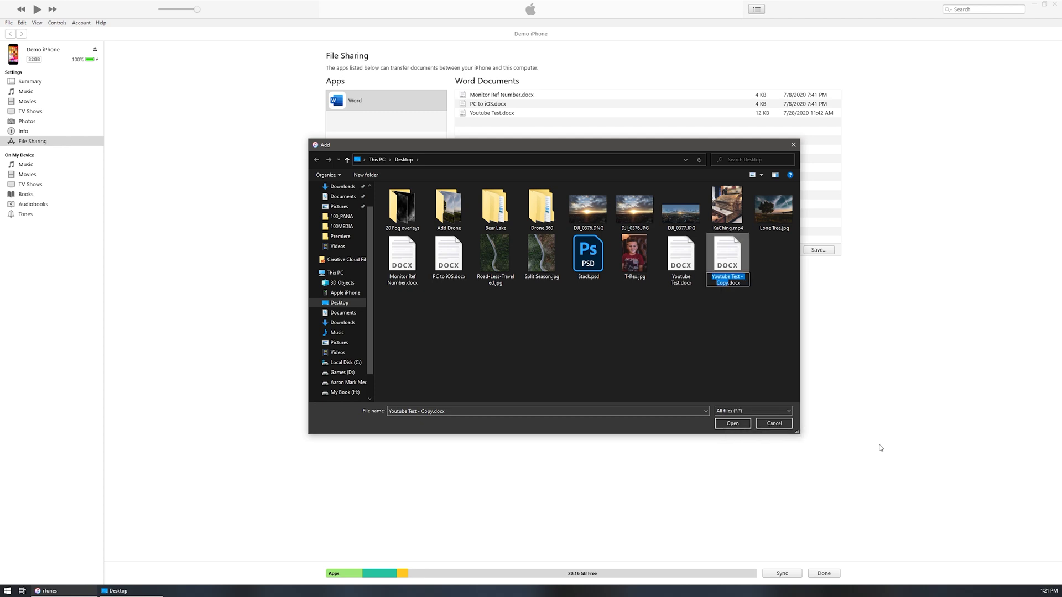
type("Xfer")
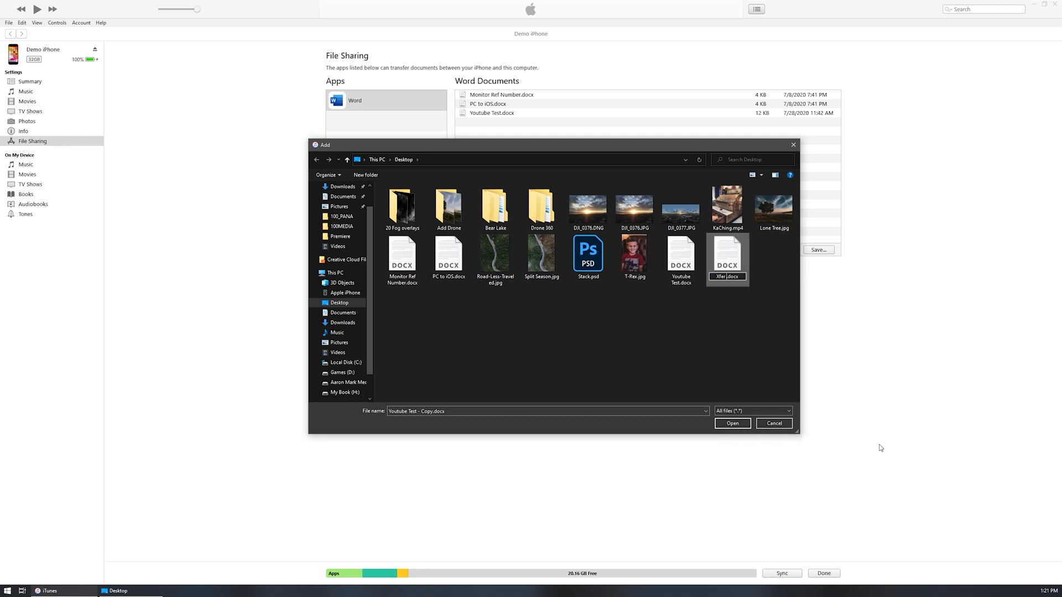
type(" PC to iPhone")
key("Return")
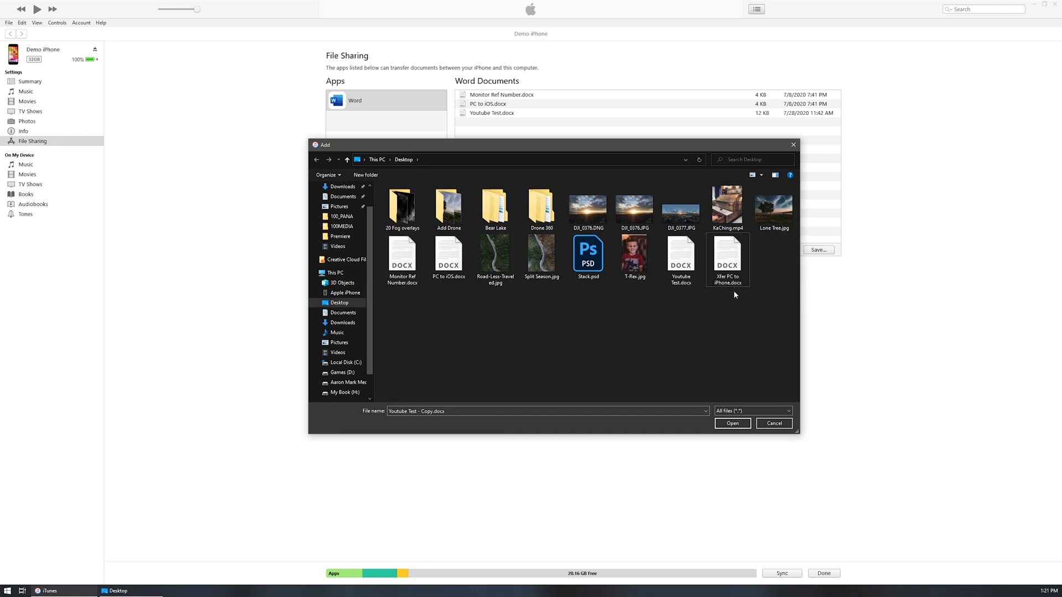
left_click(731, 266)
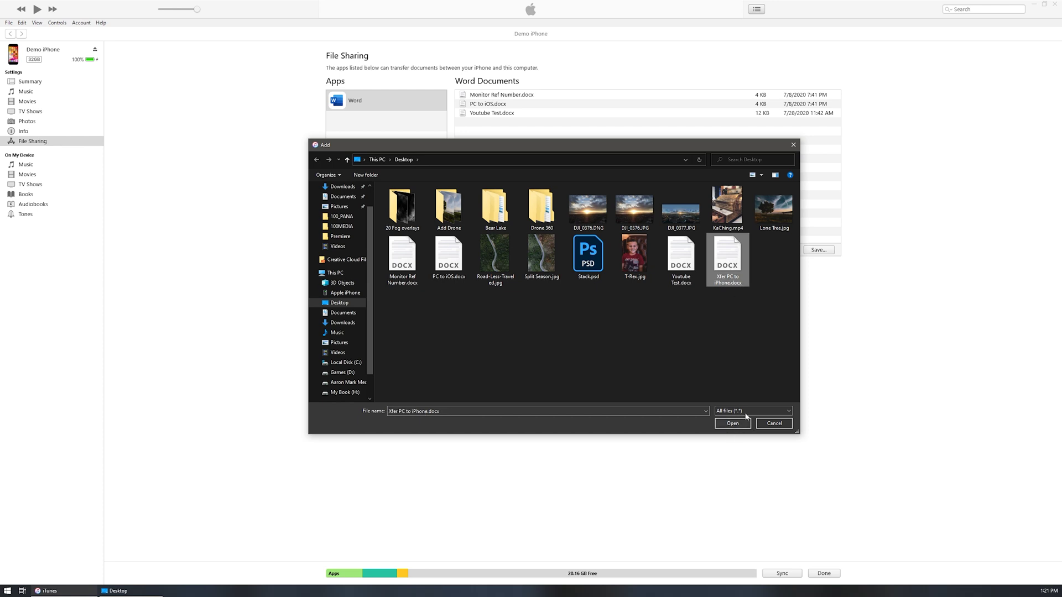
left_click(726, 423)
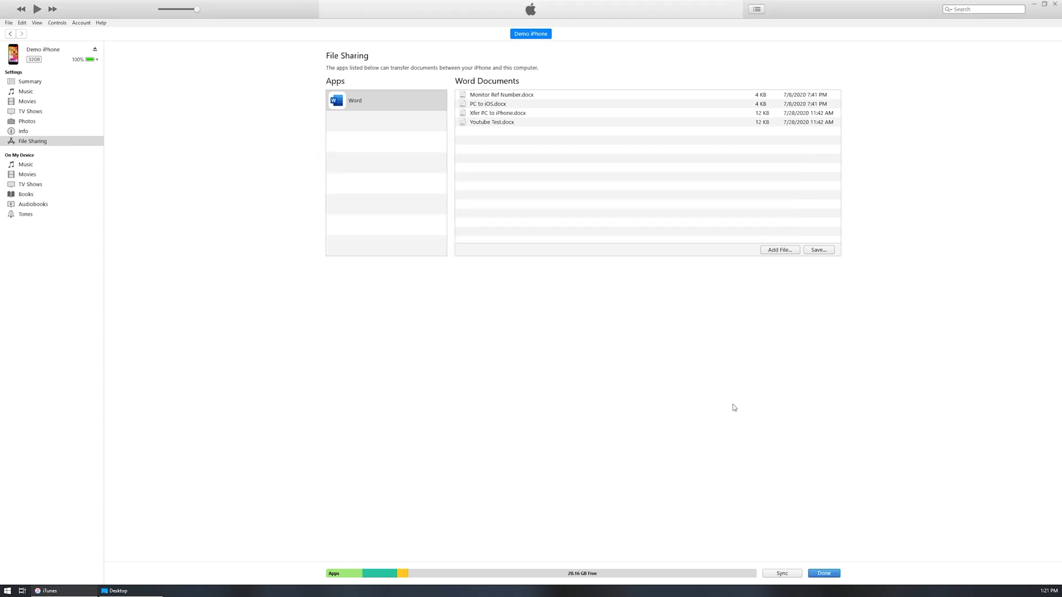
left_click(482, 98)
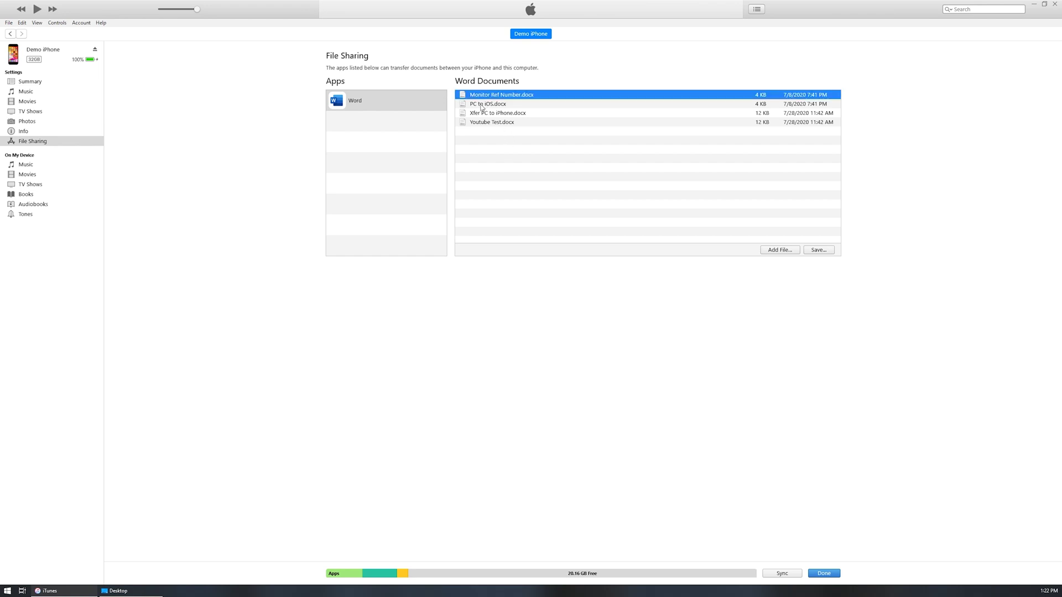
left_click(482, 113)
left_click(483, 122)
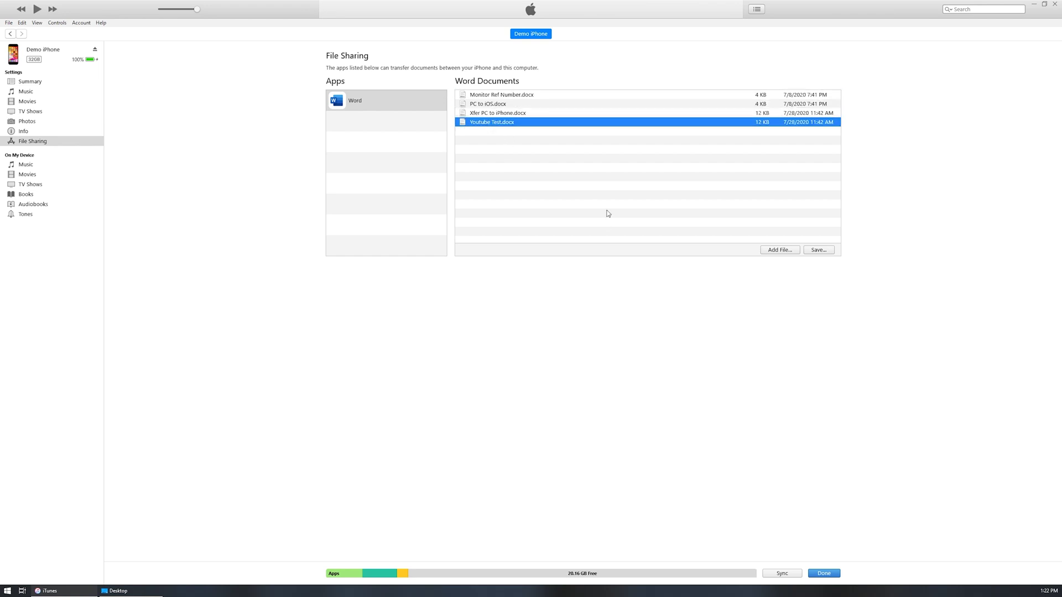
left_click(479, 116)
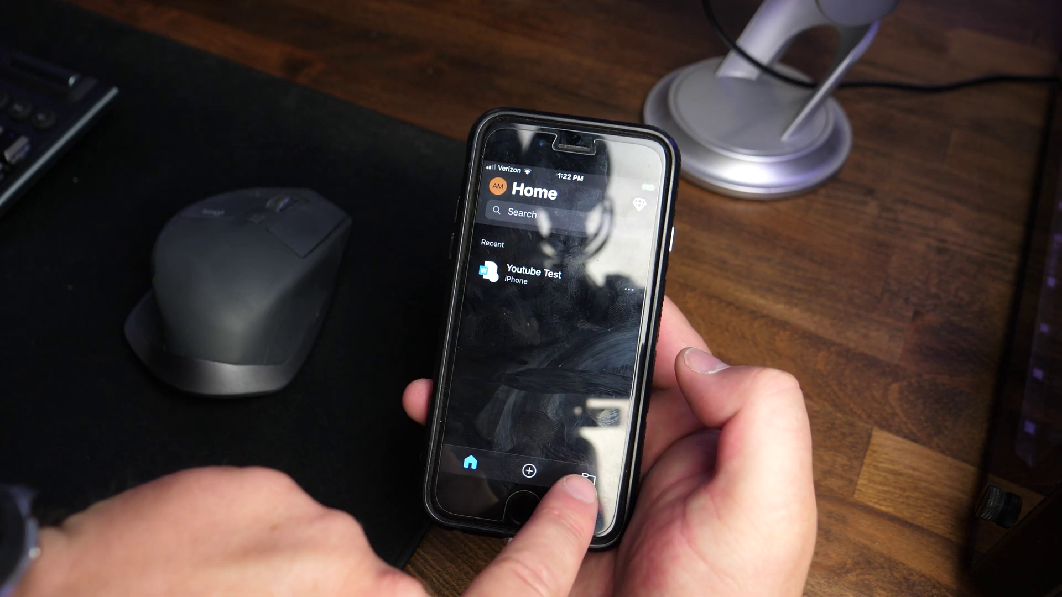
left_click(589, 470)
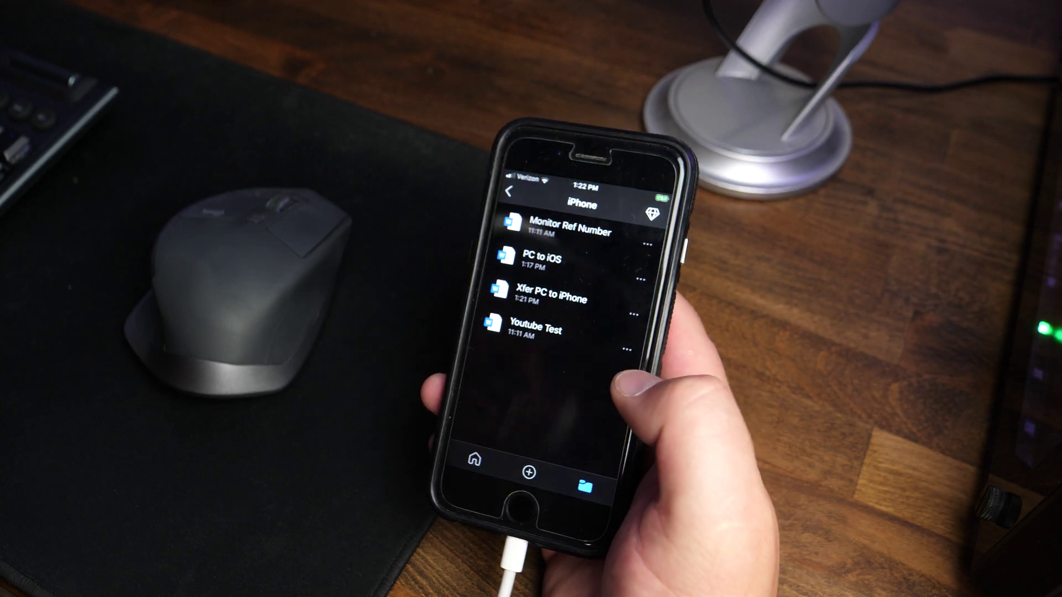